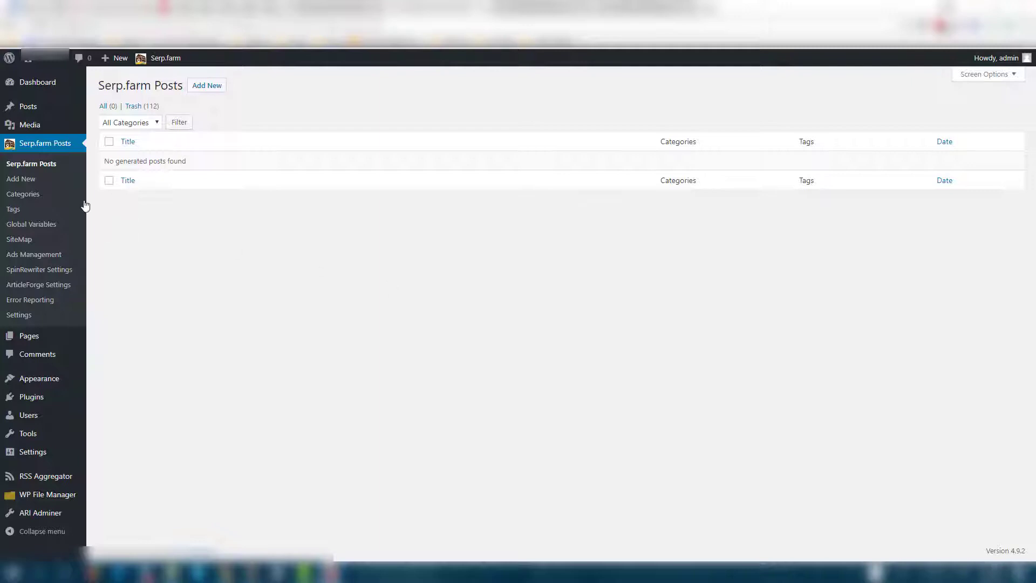
- Start a new global variable set named 'serp' with description 'se'
left_click(53, 224)
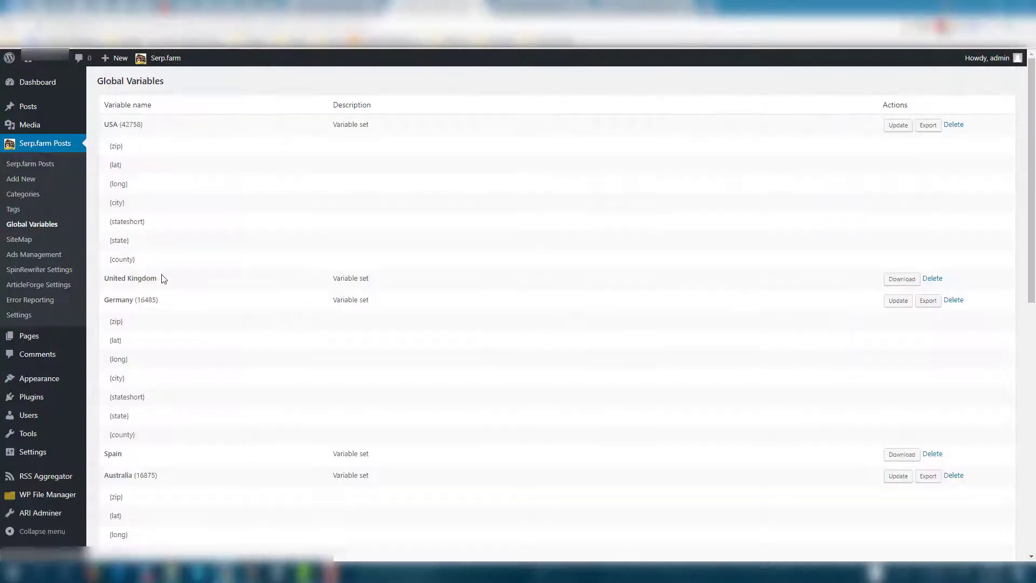
scroll(164, 279, "down", 15)
left_click(122, 511)
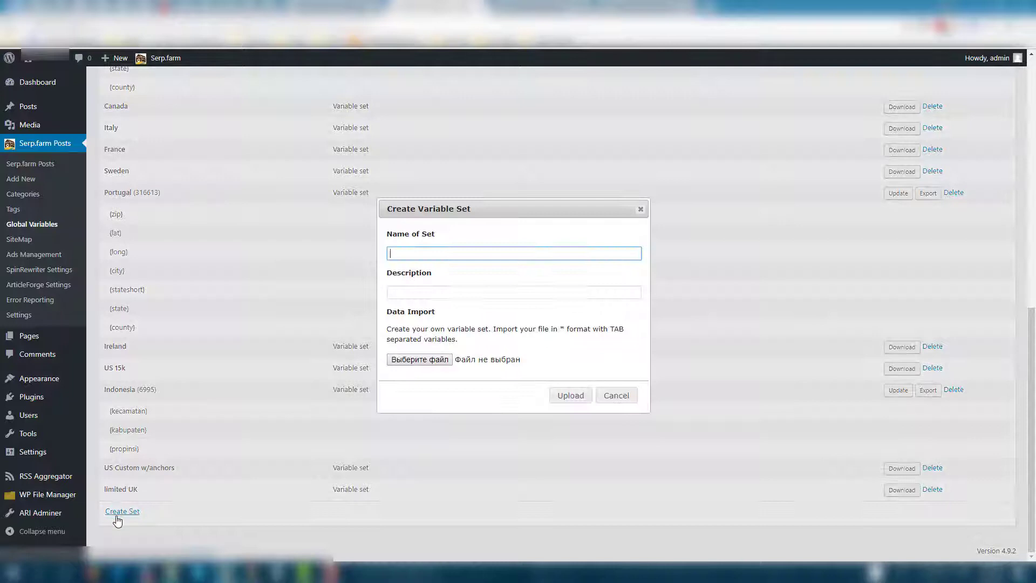
type("serp")
left_click(412, 293)
type("se")
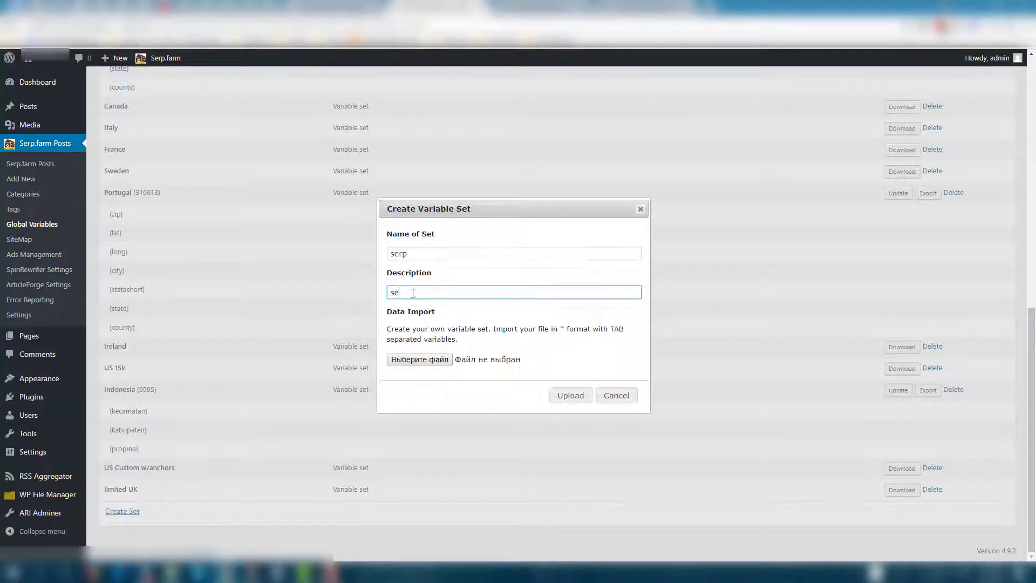
- Import plumbers-82027.csv as the set's data and upload it
left_click(420, 360)
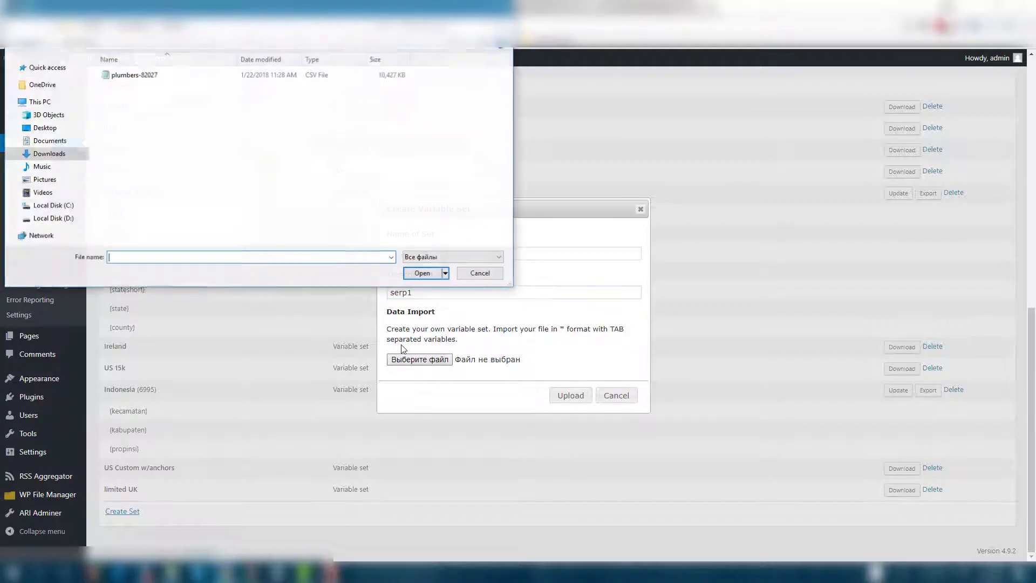
double_click(128, 75)
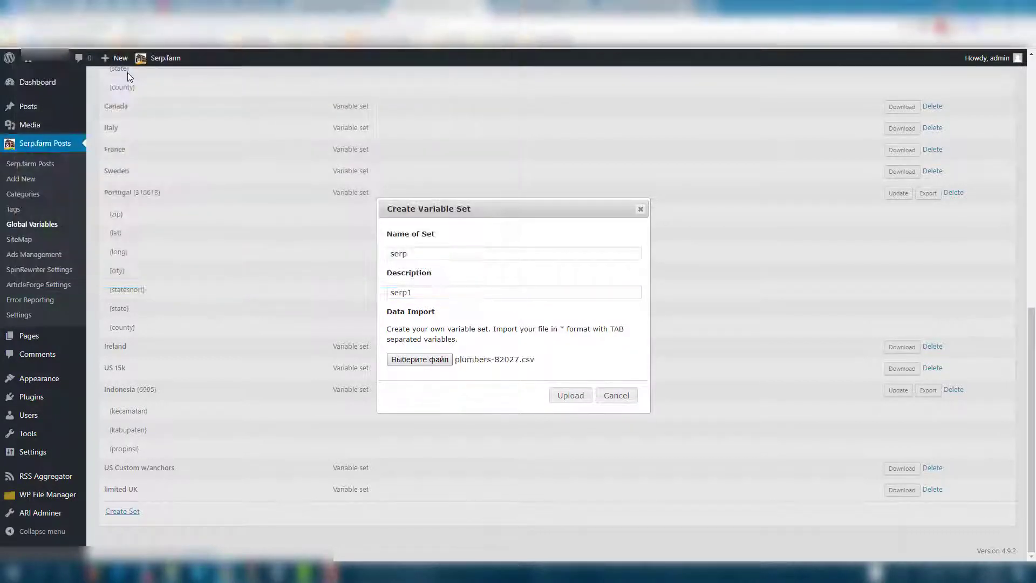
left_click(571, 395)
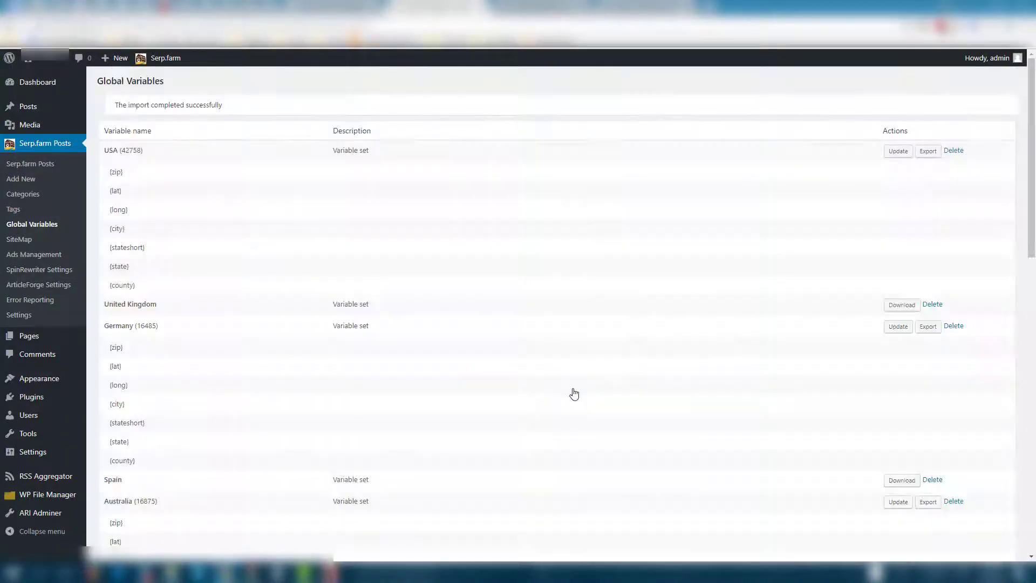
scroll(574, 394, "down", 14)
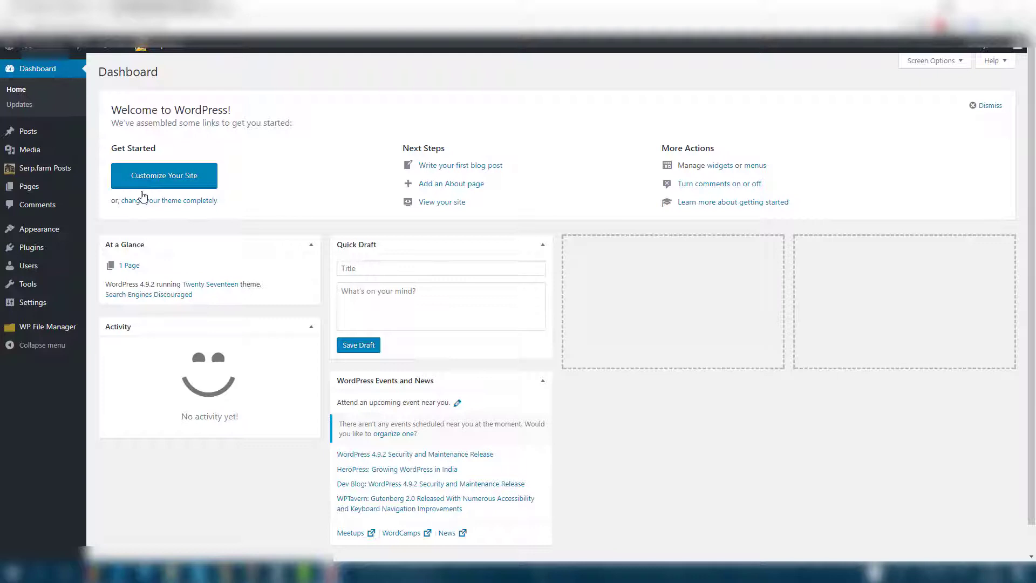
- Add a new Serp.farm post titled 'SERP.farm is online' and bring up its shortcode options
mouse_move(76, 168)
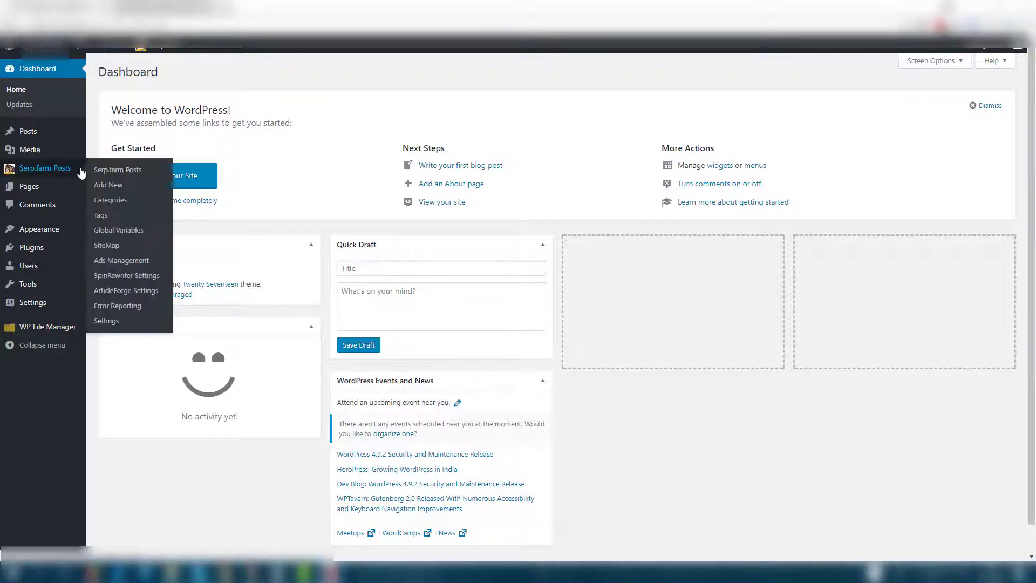
left_click(105, 186)
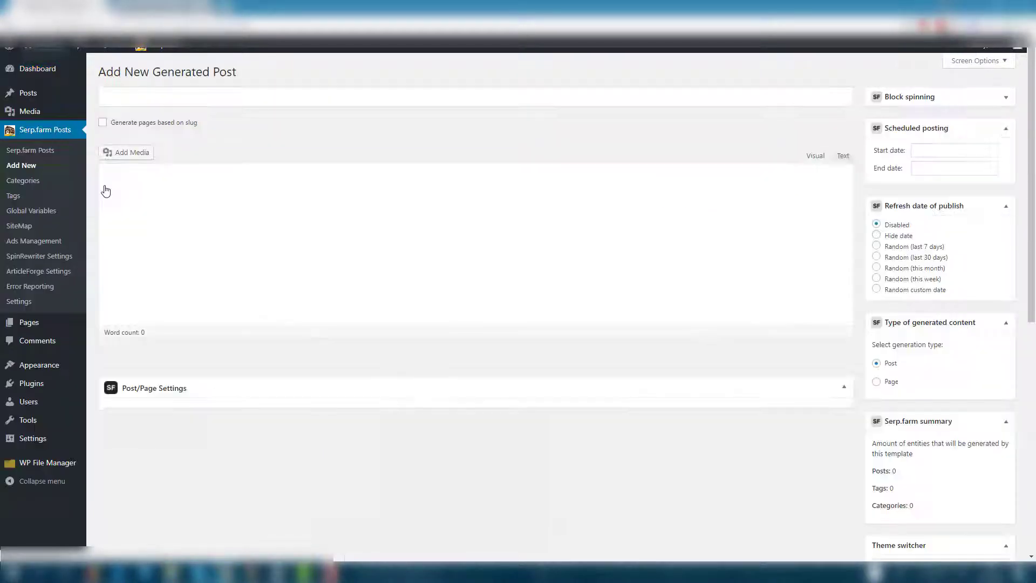
type("SERP.farm is online")
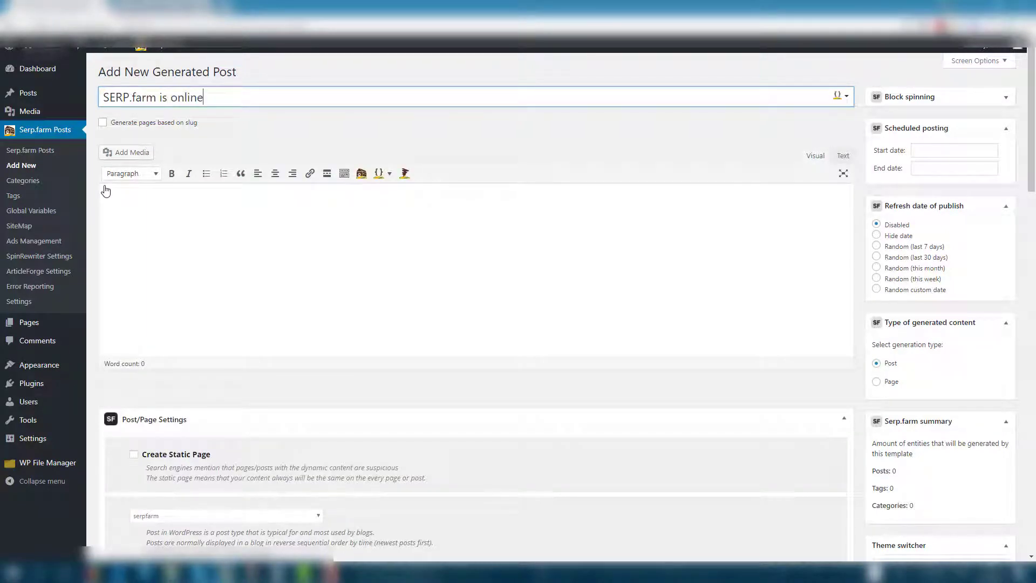
left_click(159, 211)
left_click(361, 173)
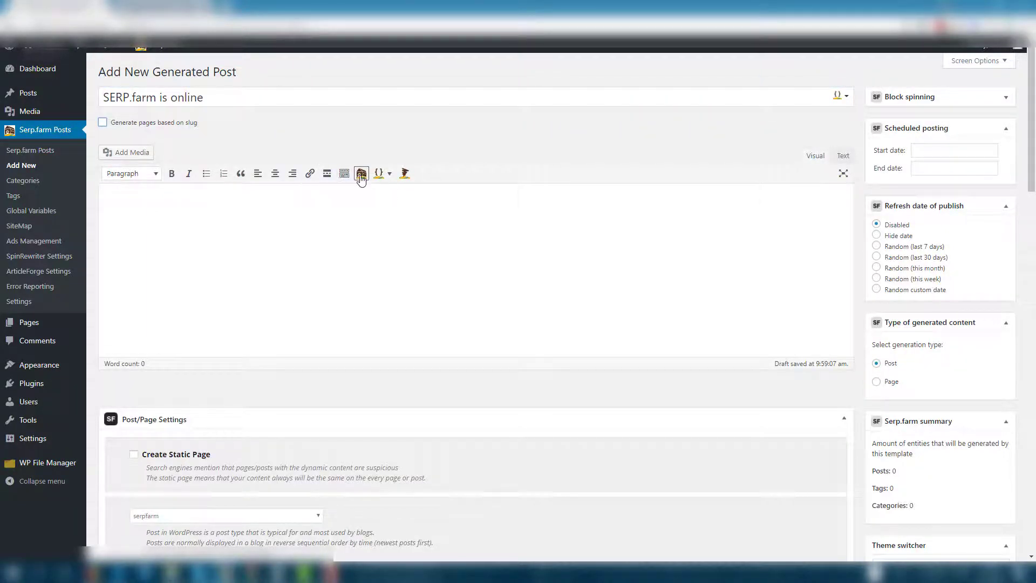
- Choose the directories shortcode using Directorylist, with {state}, {city} and {zip} as category levels
left_click(455, 314)
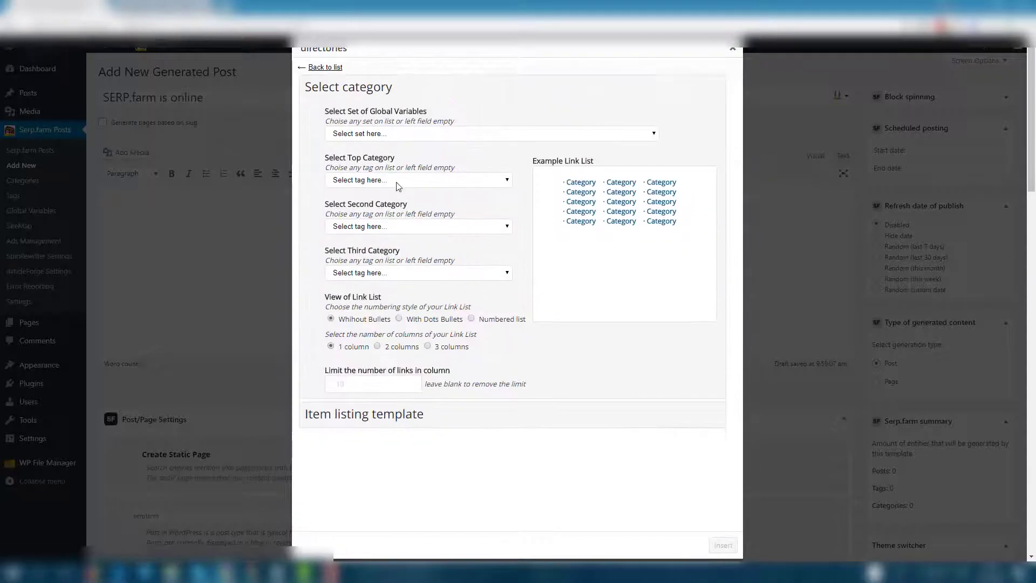
left_click(385, 138)
left_click(343, 284)
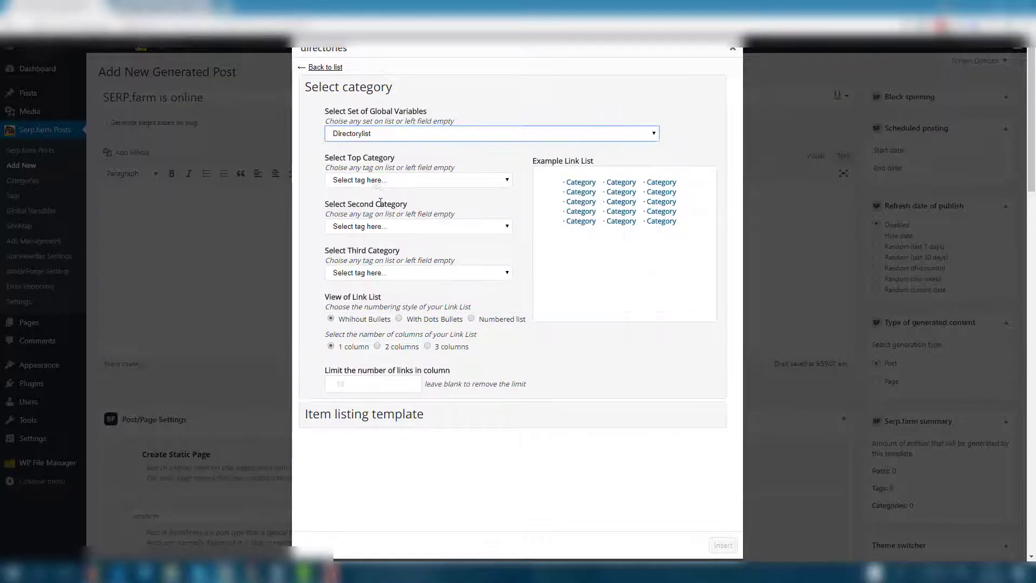
left_click(377, 182)
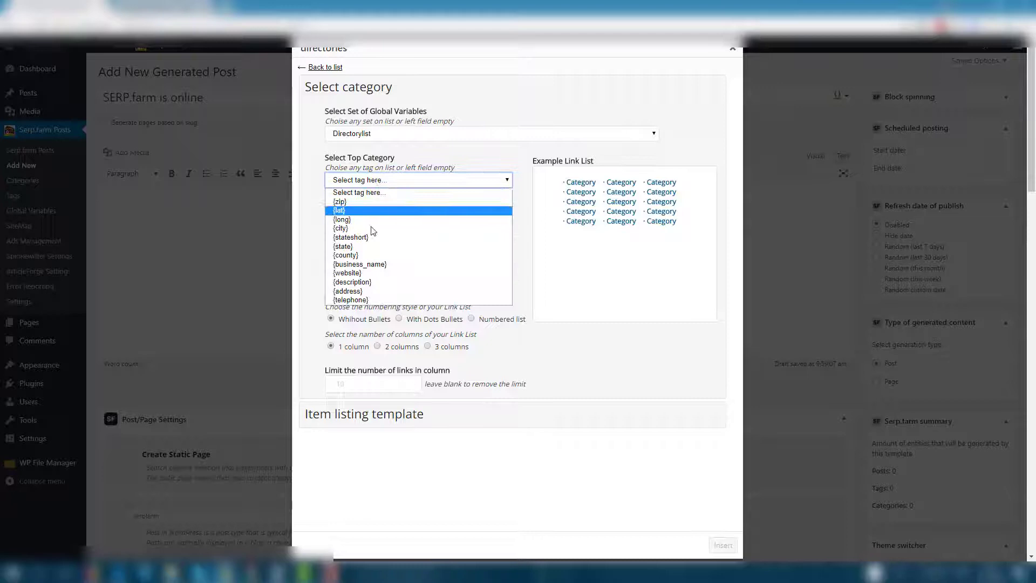
left_click(359, 246)
left_click(367, 227)
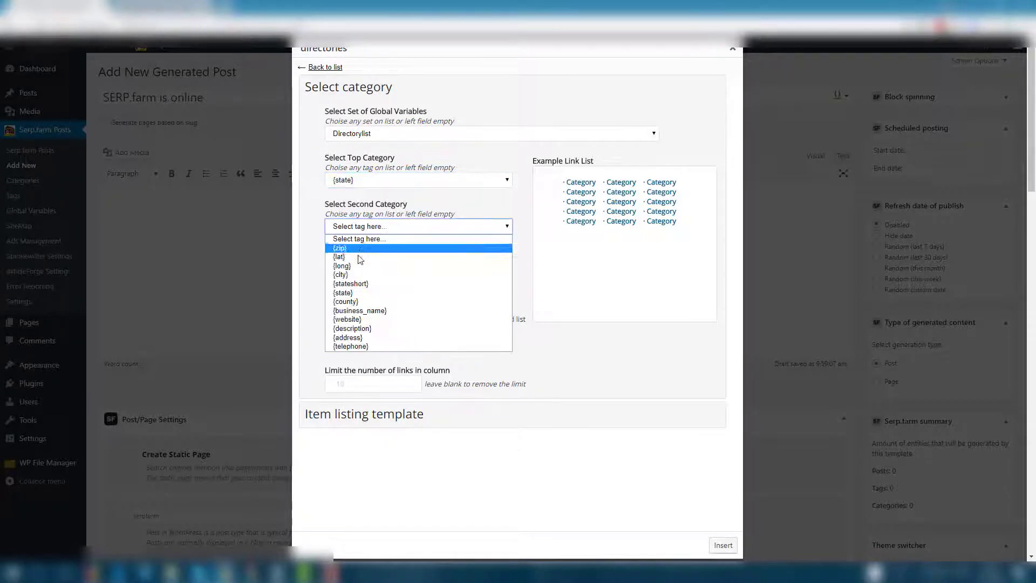
left_click(351, 275)
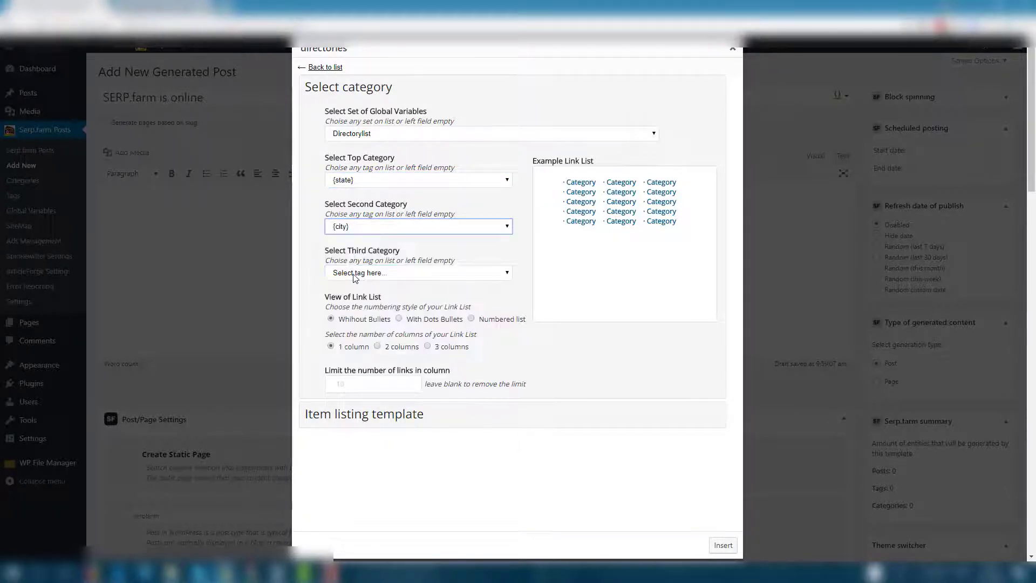
left_click(353, 273)
left_click(353, 294)
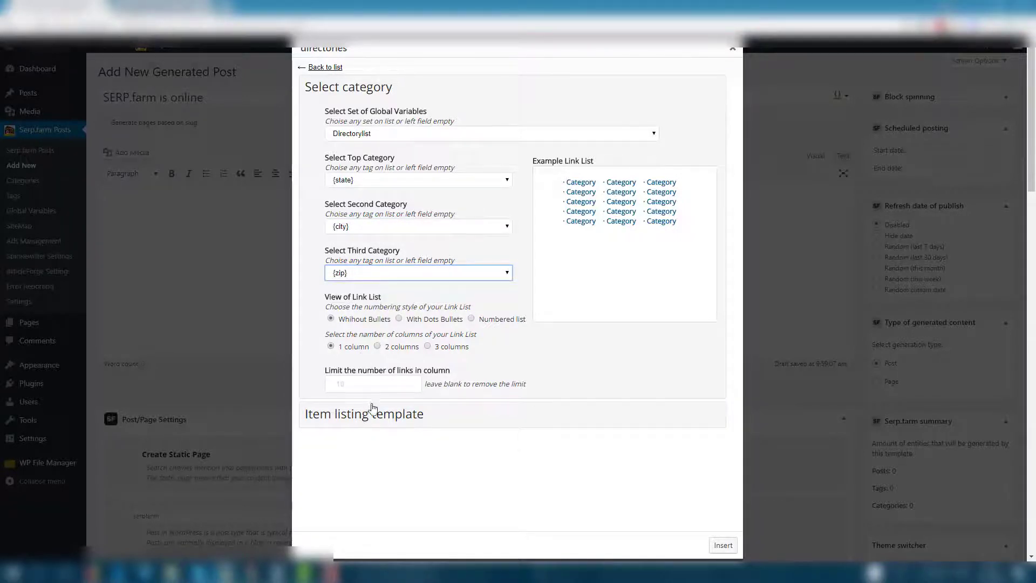
- Fill the item template's business name, {website} as website and {telephone} as phone
left_click(372, 410)
left_click(428, 168)
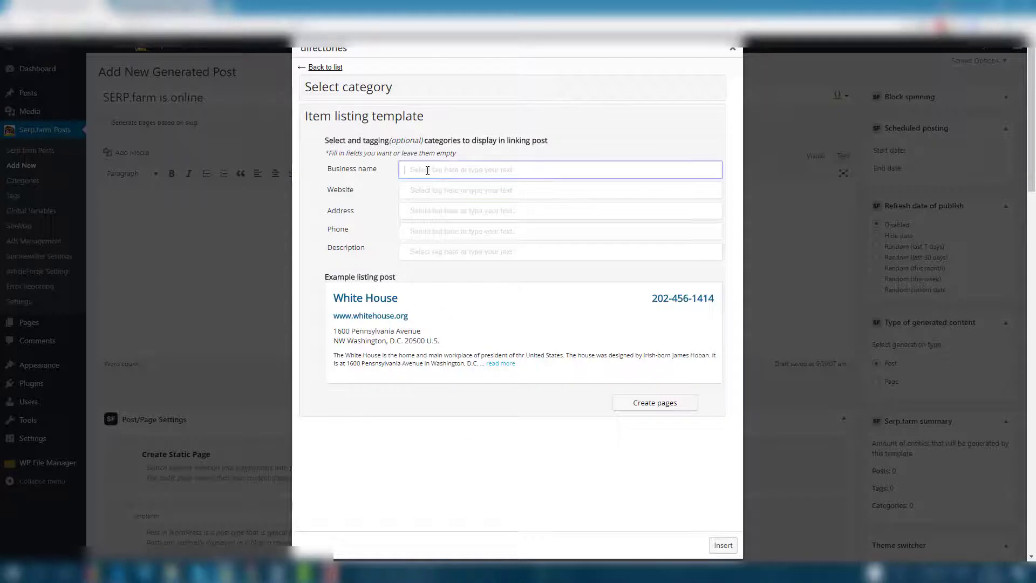
type("SERPfarm")
left_click(439, 193)
type("{websi")
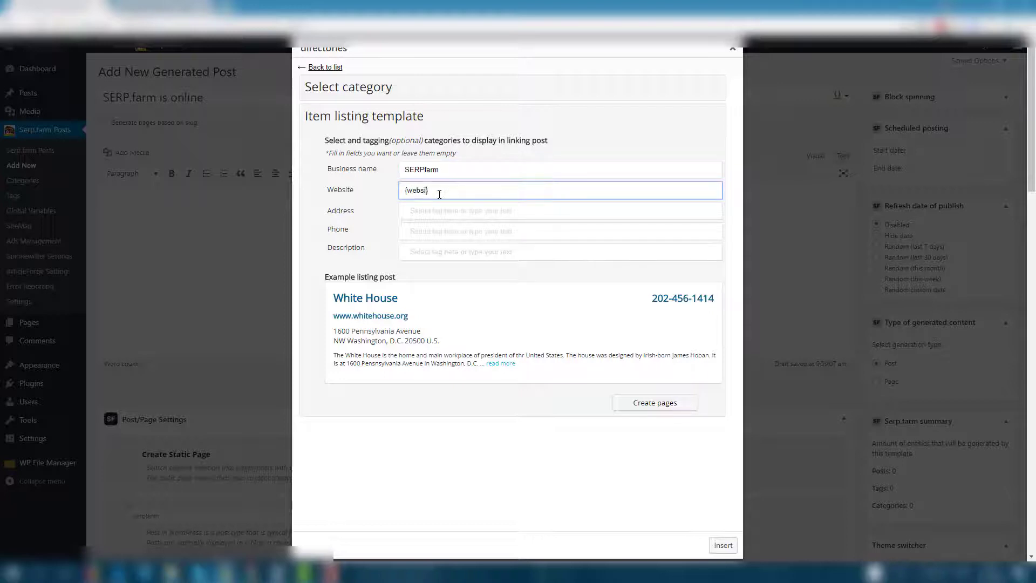
type("te}")
left_click(422, 232)
type("{telephone}")
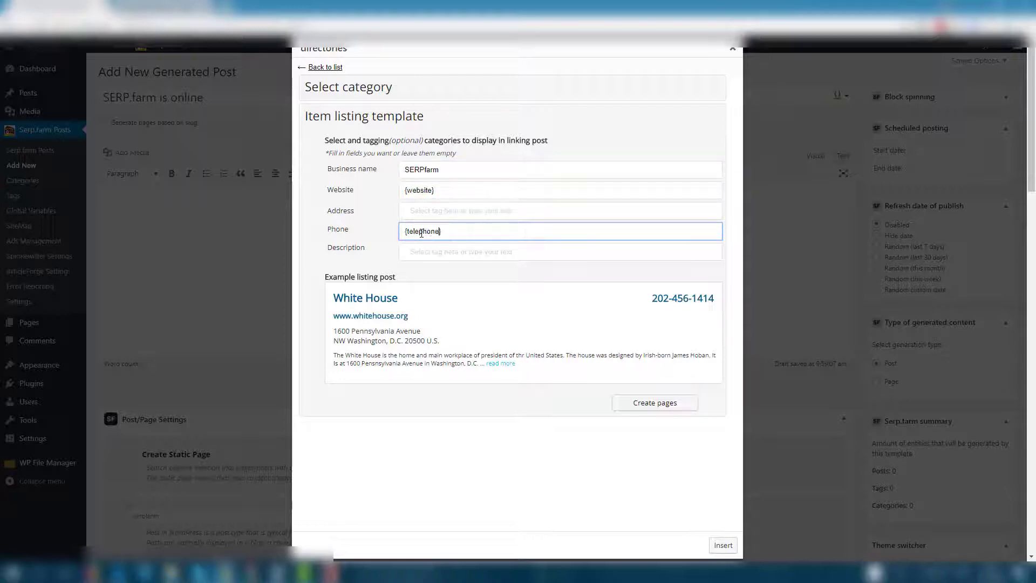
- Set the listing description to 'the best', then generate and insert the shortcode
left_click(427, 250)
type("the best")
left_click_drag(669, 416, 667, 409)
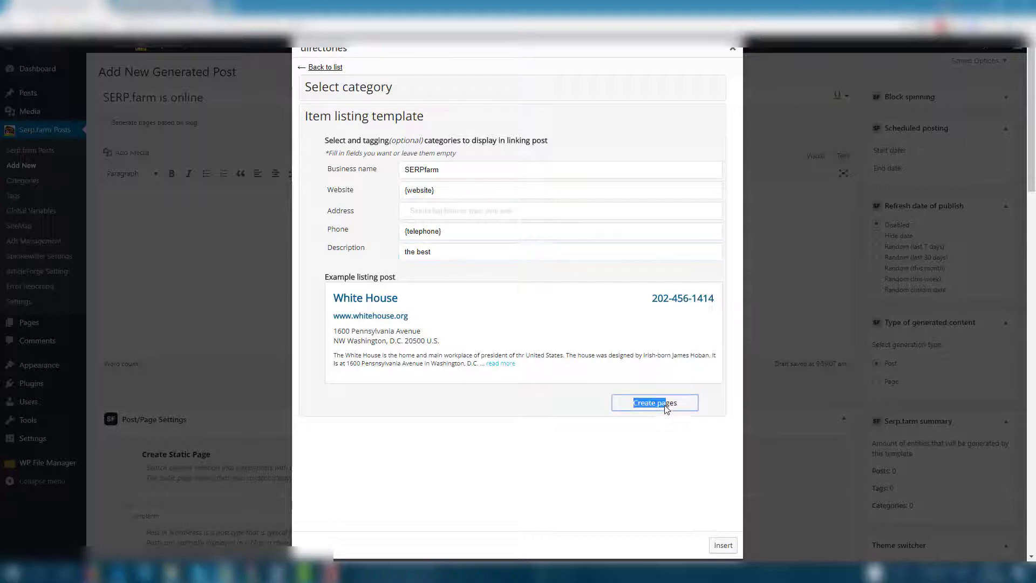
left_click(722, 544)
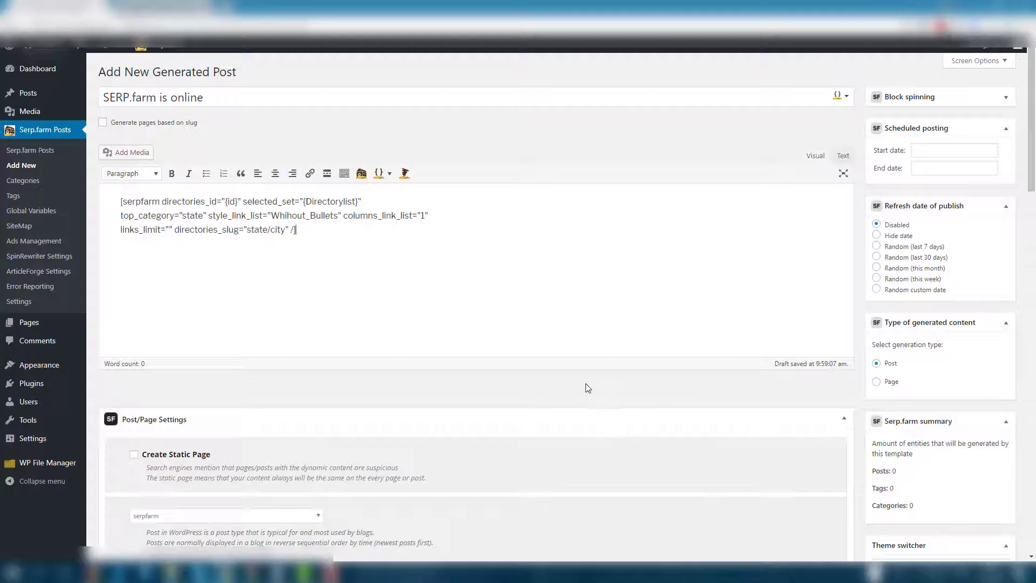
- Switch the global variable set to Directorylist
scroll(588, 388, "down", 10)
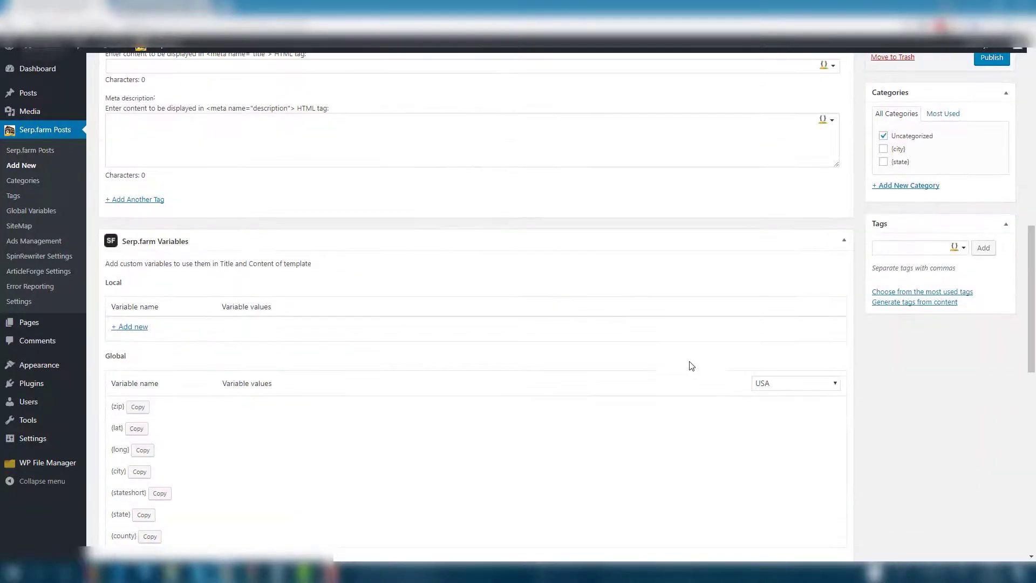
left_click(801, 381)
left_click(786, 359)
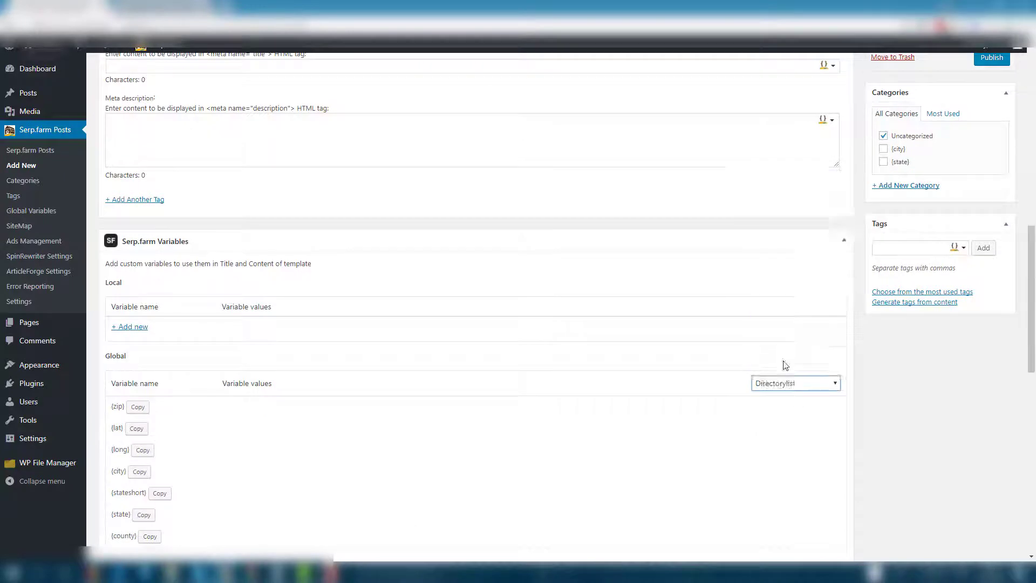
- Open the zip-level SERPfarm listing template and review it
scroll(787, 362, "down", 2)
scroll(787, 361, "up", 5)
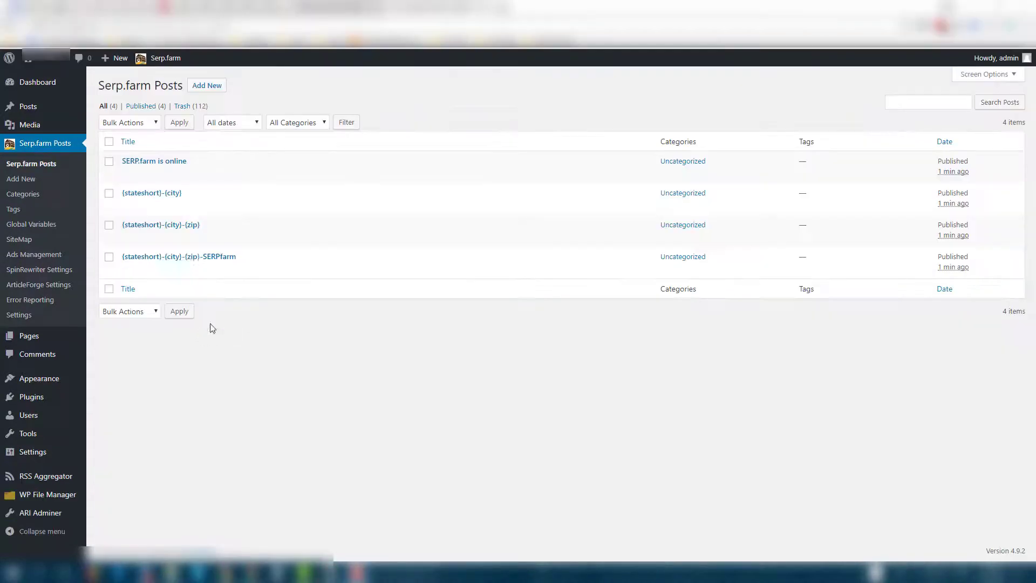
left_click(180, 258)
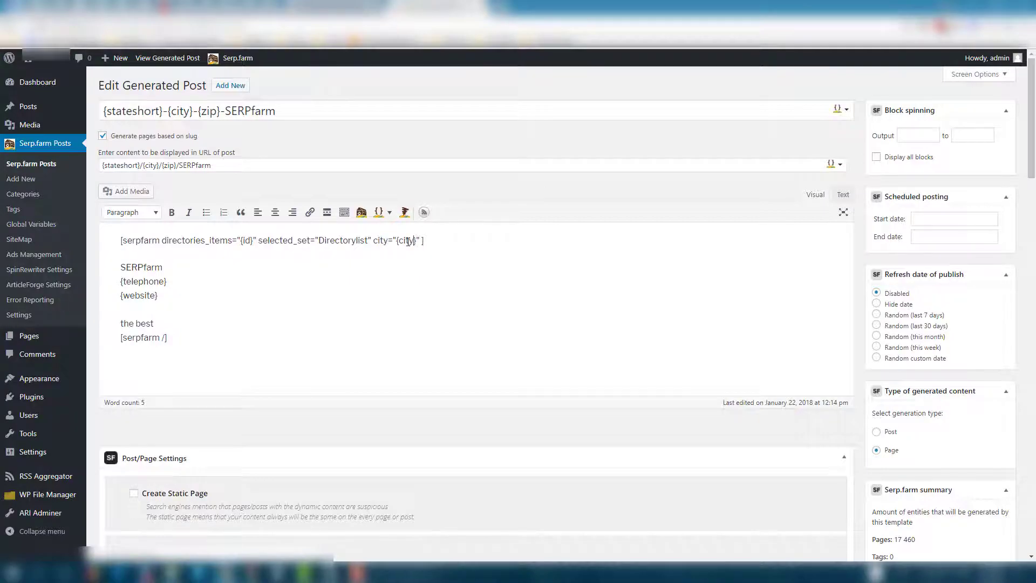
scroll(409, 241, "down", 7)
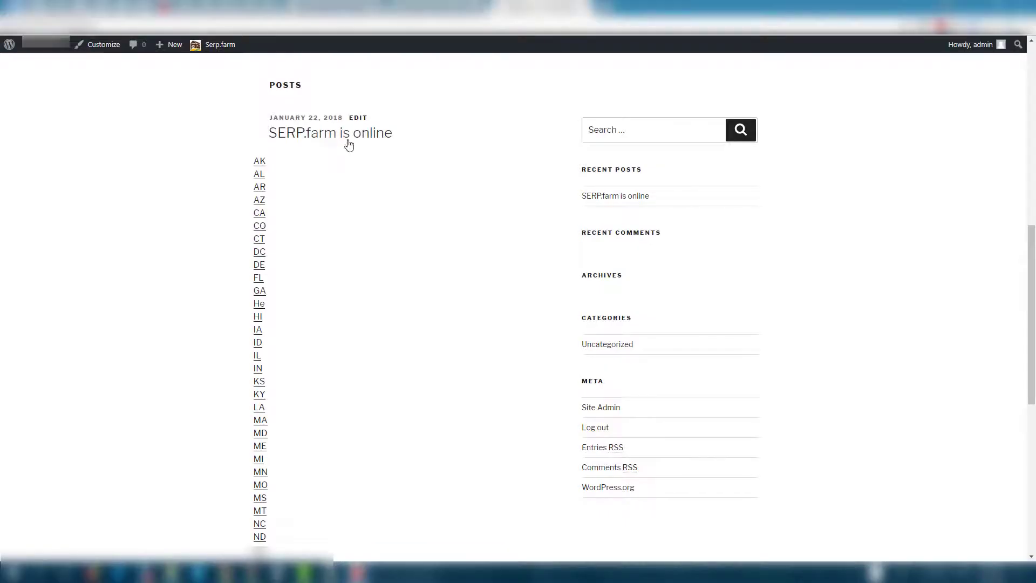
- Open the 'SERP.farm is online' post and drill through AL, Birmingham to the 35228 listings
left_click(348, 142)
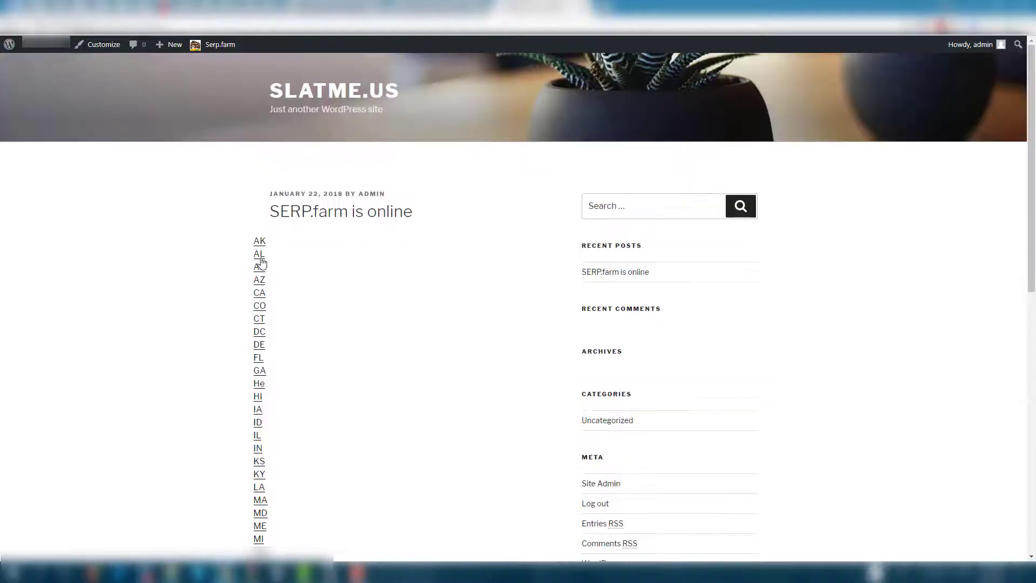
left_click(258, 255)
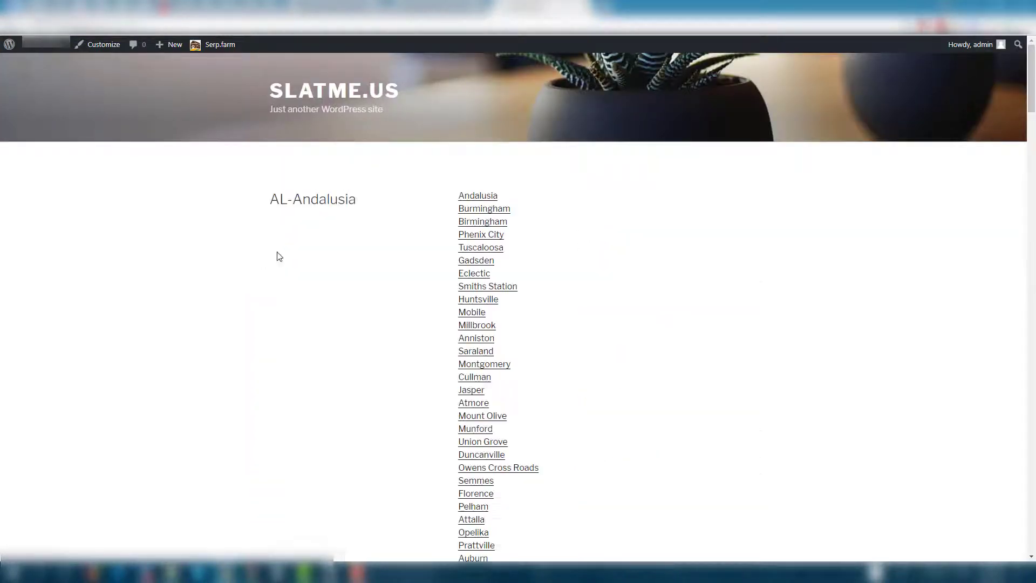
left_click(459, 223)
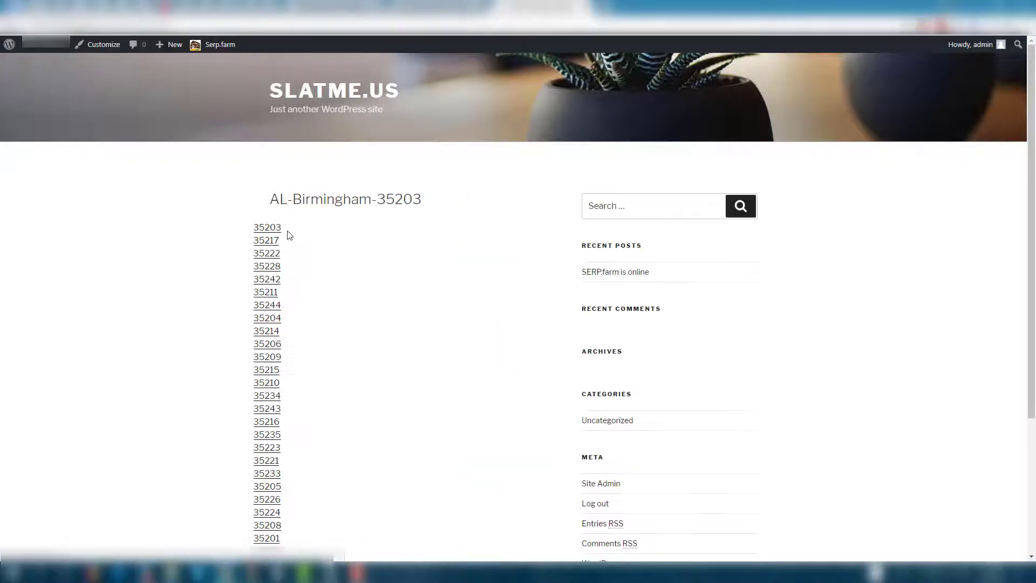
left_click(264, 266)
scroll(384, 285, "down", 3)
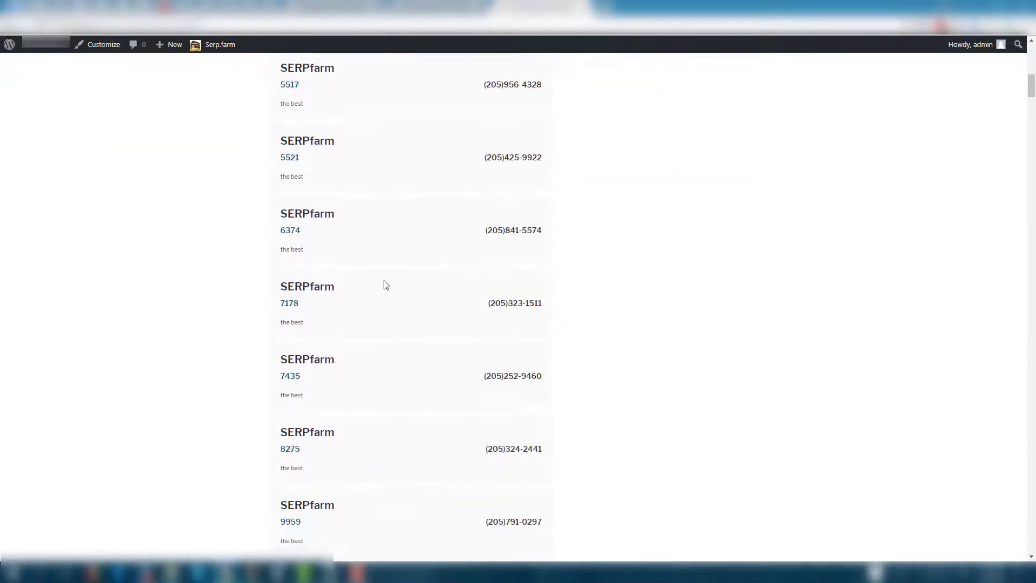
scroll(385, 285, "down", 1)
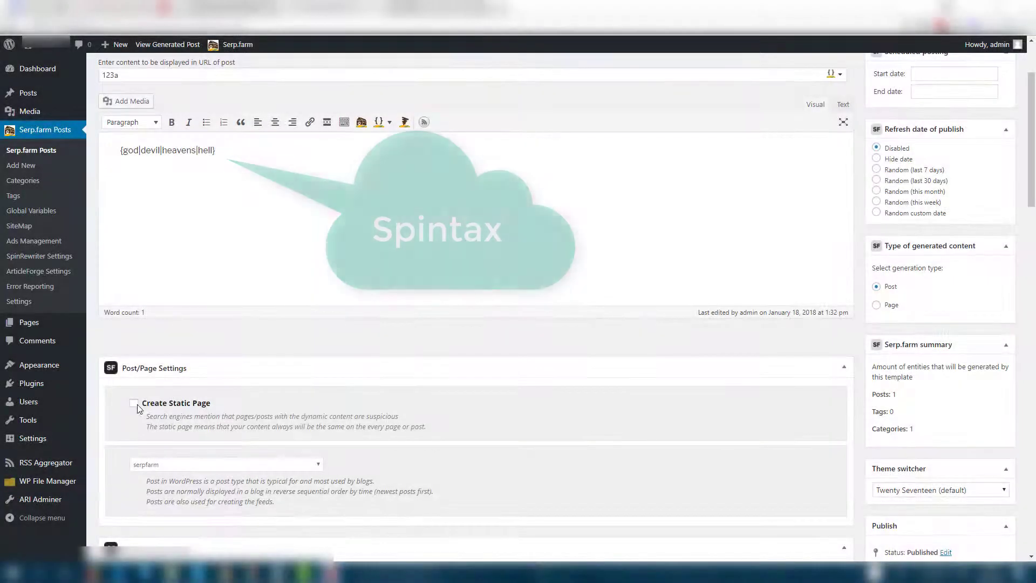
- Enable Create Static Page, update the post, and reload it live to check the spun text
left_click(134, 403)
scroll(935, 368, "down", 3)
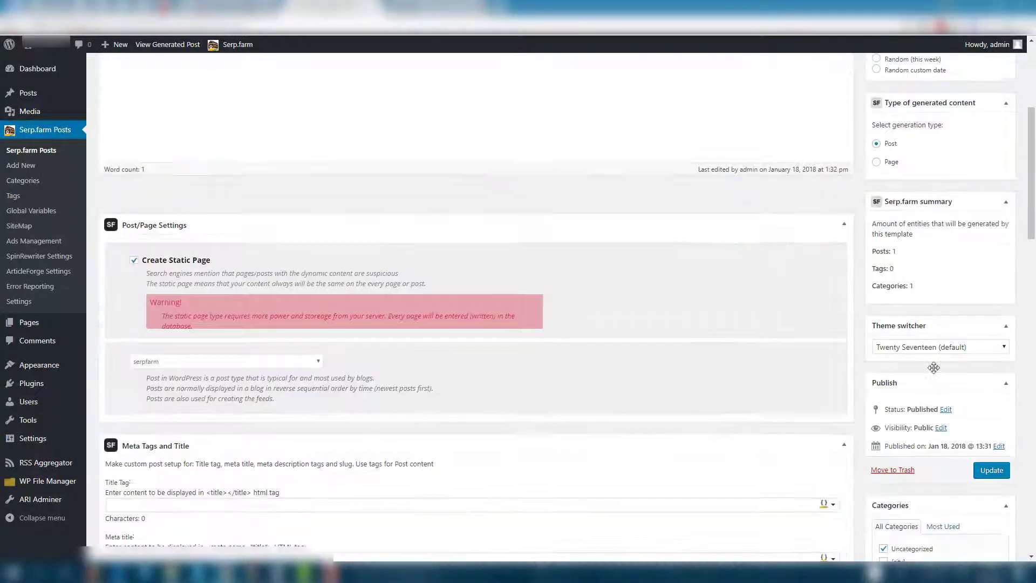
left_click(991, 450)
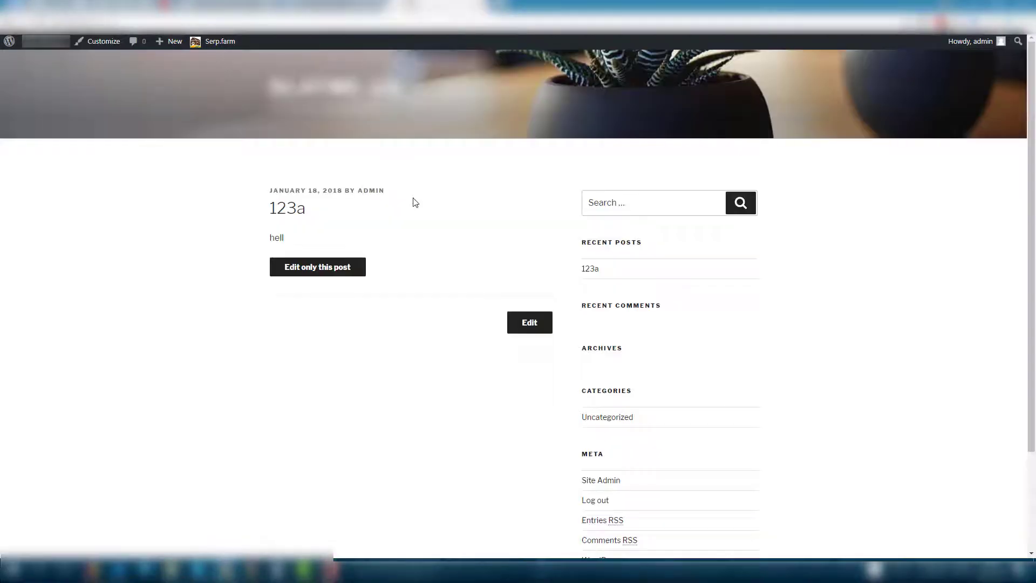
key("F5")
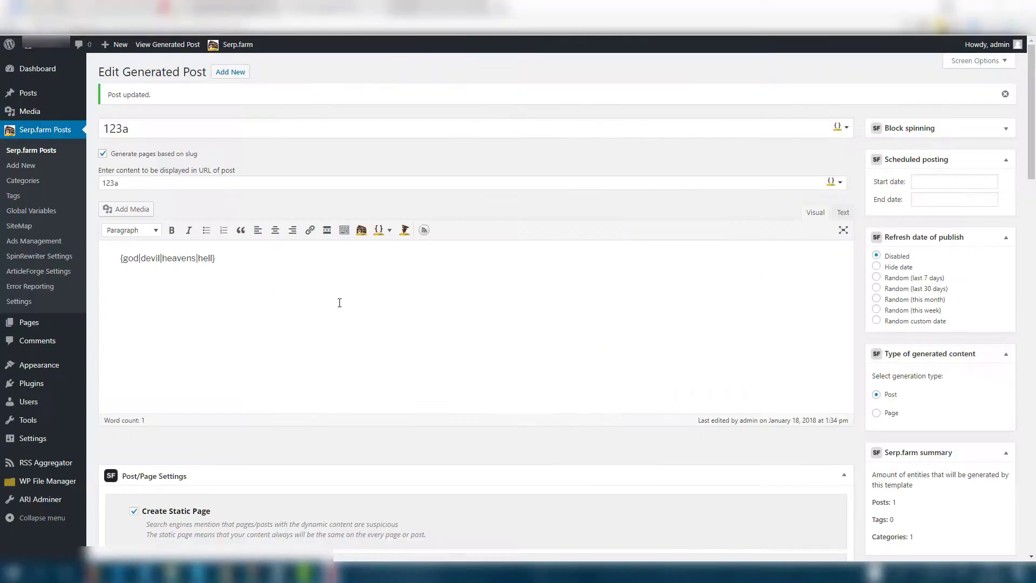
- Change the post type from serpfarm to post, update it, and view the Posts list
scroll(332, 318, "down", 3)
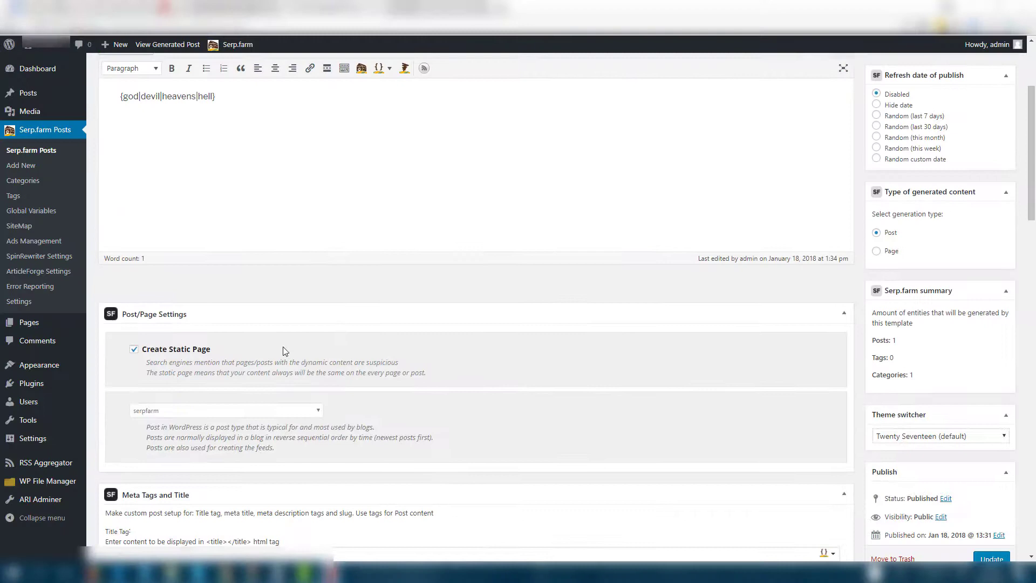
left_click(243, 410)
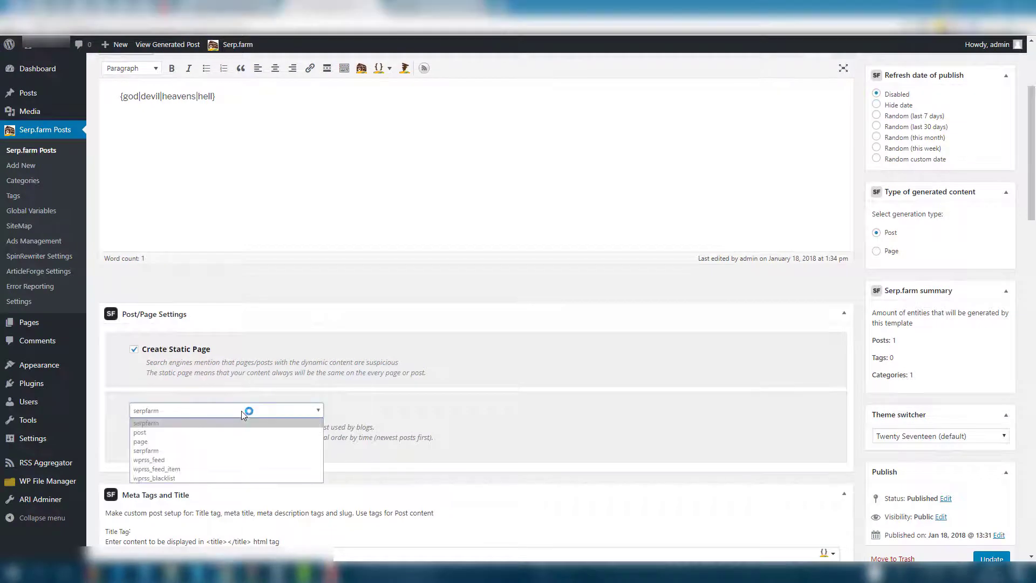
left_click(218, 433)
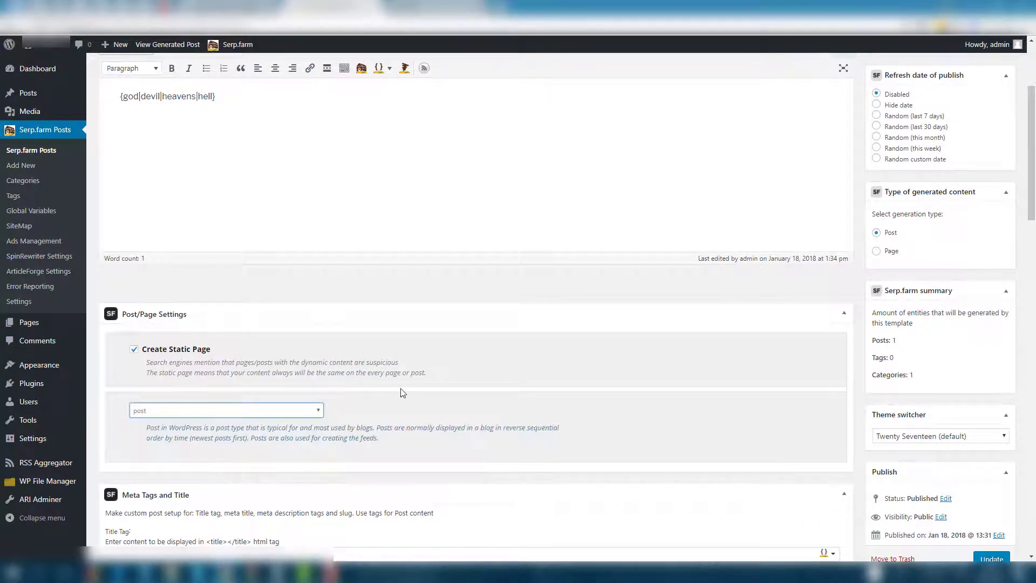
left_click(993, 559)
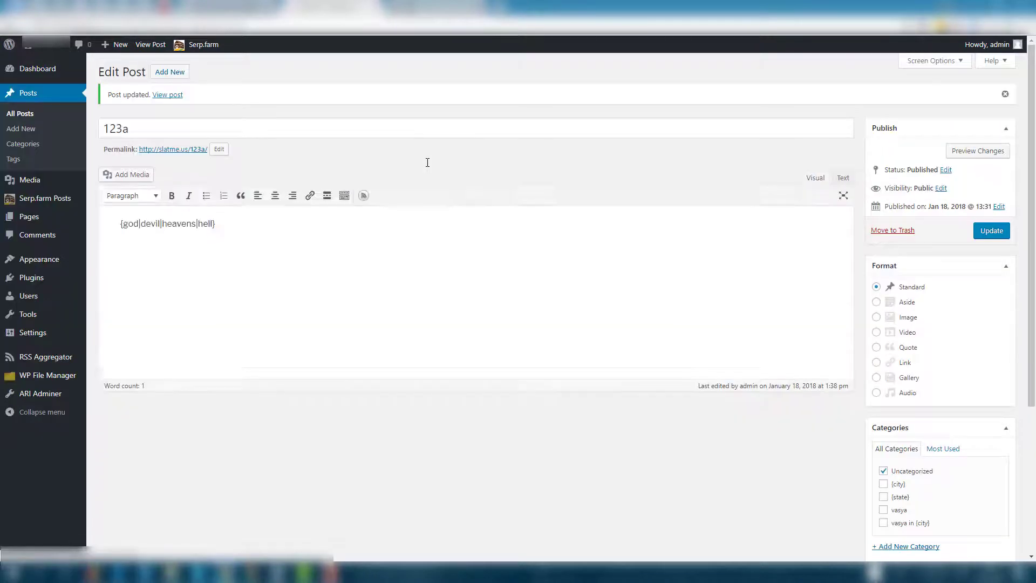
left_click(28, 95)
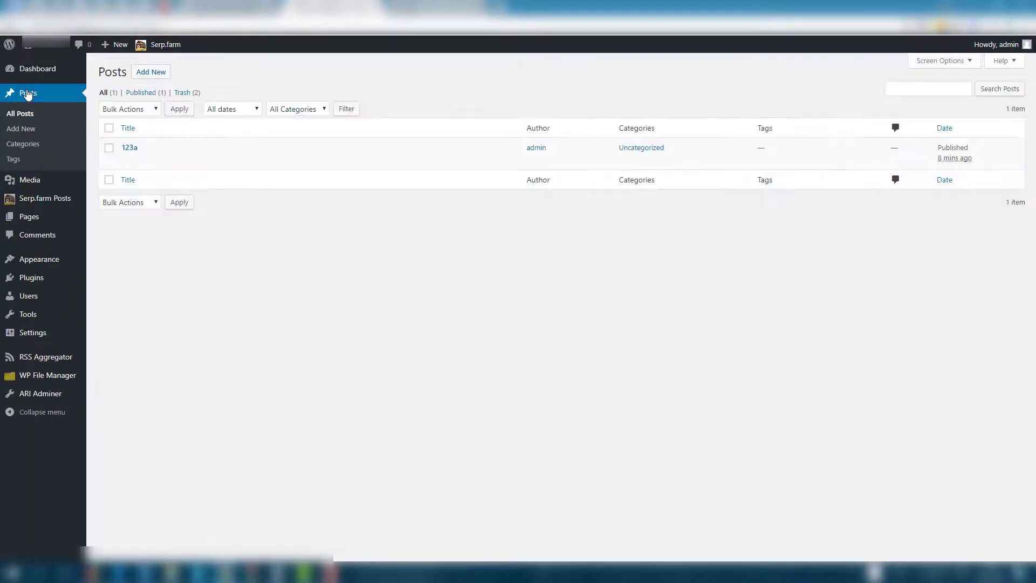